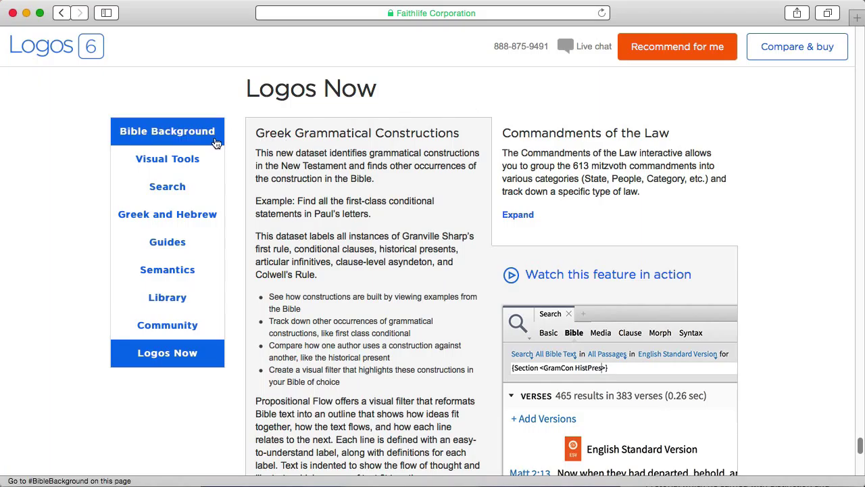
# Switch to Logos Bible Software, open the Greek Grammatical Constructions Documentation and go to its Using Search section.
pyautogui.moveTo(255, 132); pyautogui.dragTo(461, 133)
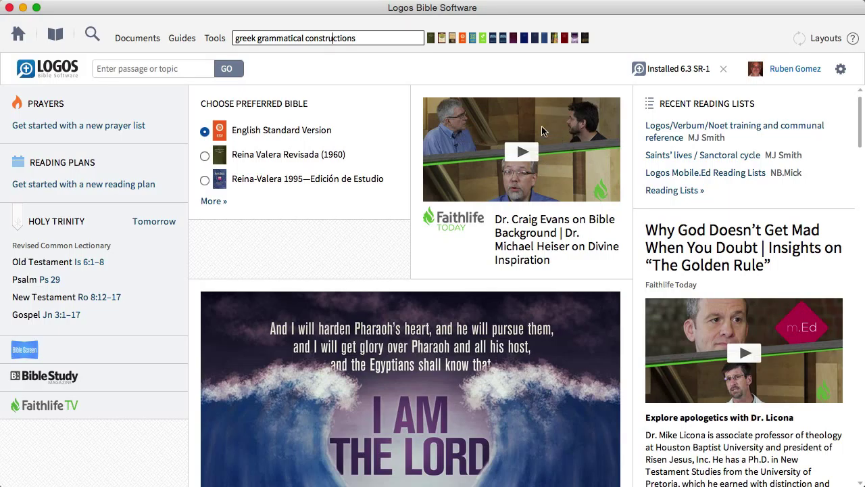
pyautogui.click(363, 38)
pyautogui.press('Return')
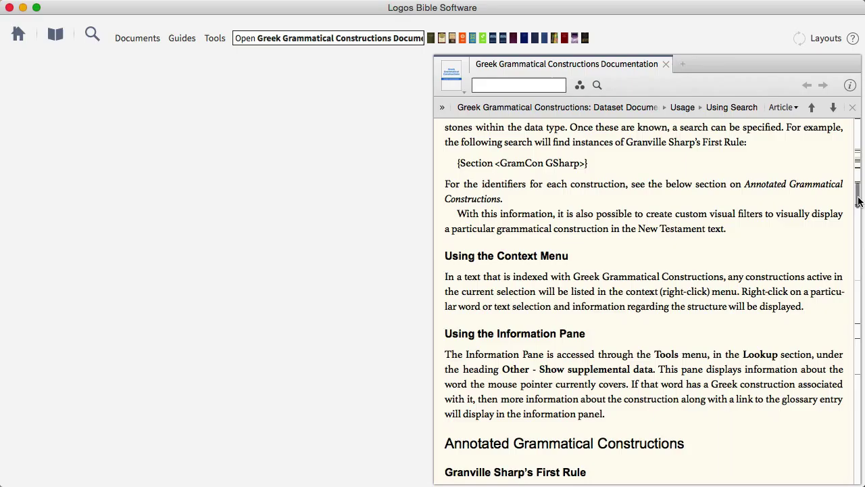
pyautogui.moveTo(855, 202)
pyautogui.mouseDown()
pyautogui.moveTo(857, 143)
pyautogui.moveTo(857, 274)
pyautogui.moveTo(860, 192)
pyautogui.moveTo(861, 201)
pyautogui.mouseUp()
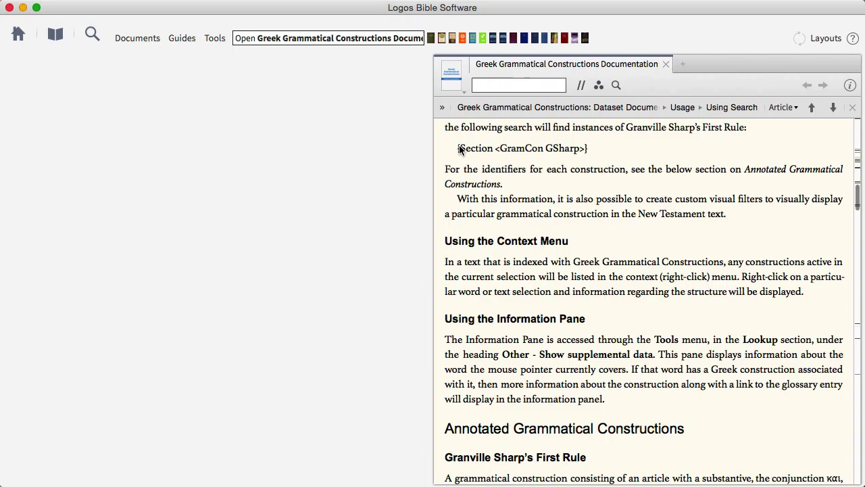
# Copy the example query {Section <GramCon GSharp>} from the documentation and paste it into a new Bible search.
pyautogui.moveTo(457, 152); pyautogui.dragTo(633, 154)
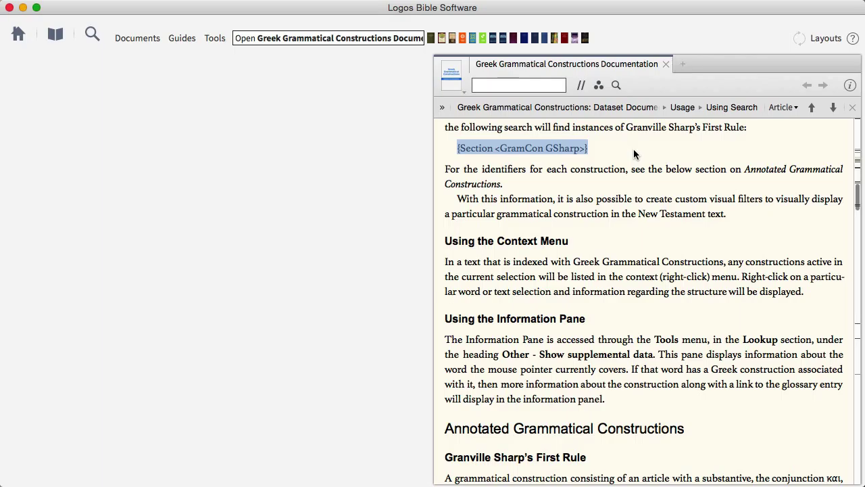
pyautogui.click(92, 35)
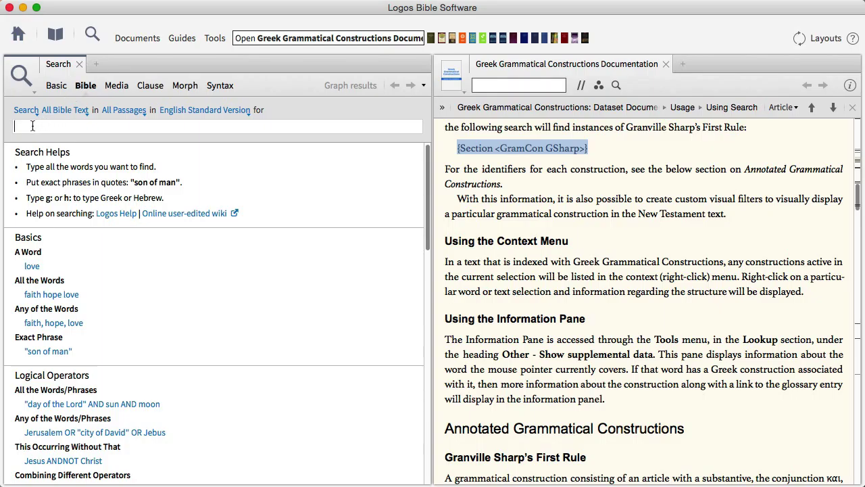
pyautogui.click(476, 150)
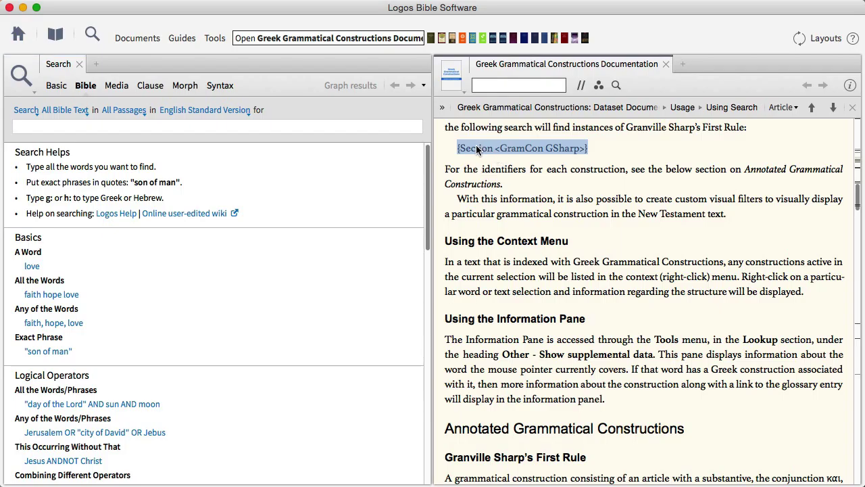
pyautogui.rightClick(476, 149)
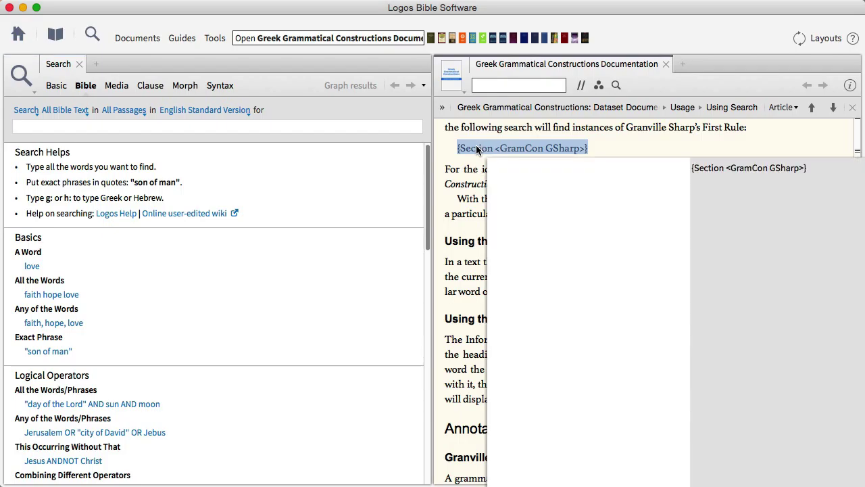
pyautogui.click(511, 168)
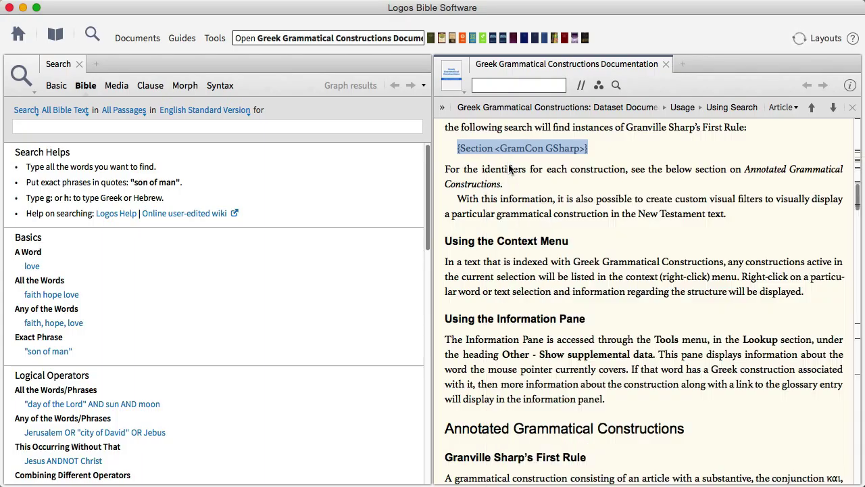
pyautogui.click(26, 128)
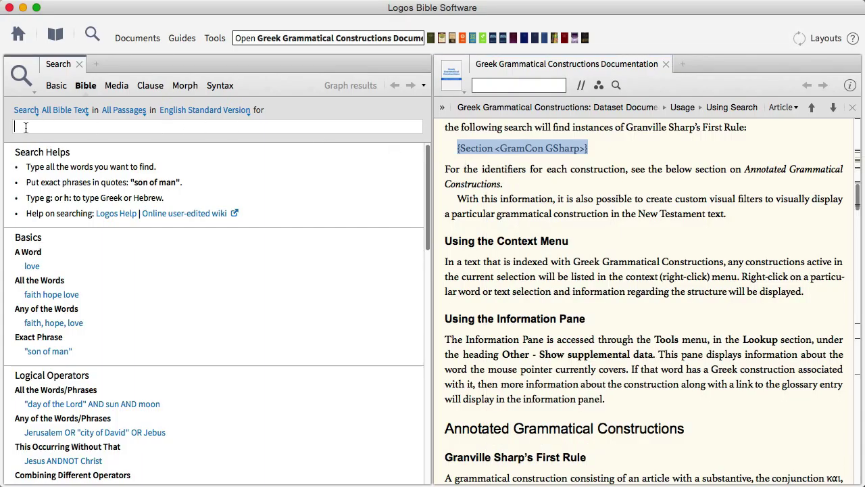
pyautogui.rightClick(25, 128)
pyautogui.click(59, 159)
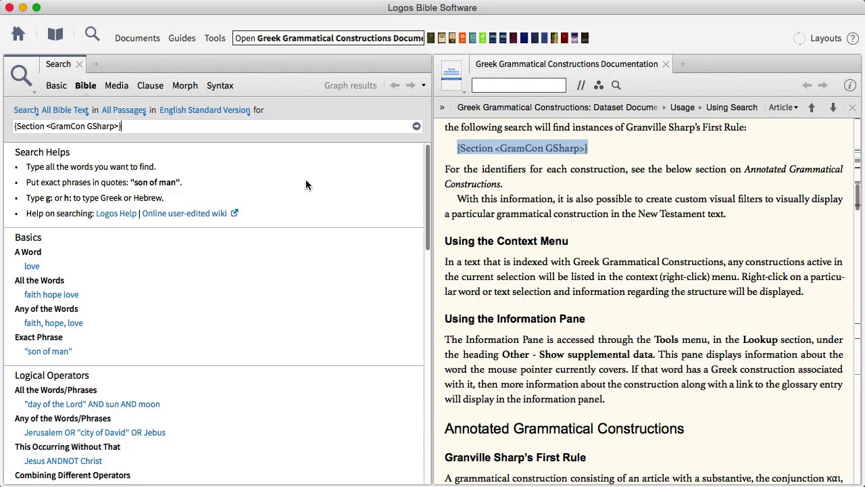
# Clear the whole GSharp query from the Bible search field.
pyautogui.press('BackSpace')
pyautogui.press('BackSpace')
pyautogui.press('BackSpace')
pyautogui.press('BackSpace')
pyautogui.press('BackSpace')
pyautogui.press('BackSpace')
pyautogui.press('BackSpace')
pyautogui.press('BackSpace')
pyautogui.press('BackSpace')
pyautogui.press('BackSpace')
pyautogui.press('BackSpace')
pyautogui.press('BackSpace')
pyautogui.press('BackSpace')
pyautogui.press('BackSpace')
pyautogui.press('BackSpace')
pyautogui.press('BackSpace')
pyautogui.press('BackSpace')
pyautogui.press('BackSpace')
pyautogui.press('BackSpace')
pyautogui.press('BackSpace')
pyautogui.press('BackSpace')
pyautogui.press('BackSpace')
pyautogui.press('BackSpace')
pyautogui.press('BackSpace')
pyautogui.press('BackSpace')
pyautogui.press('BackSpace')
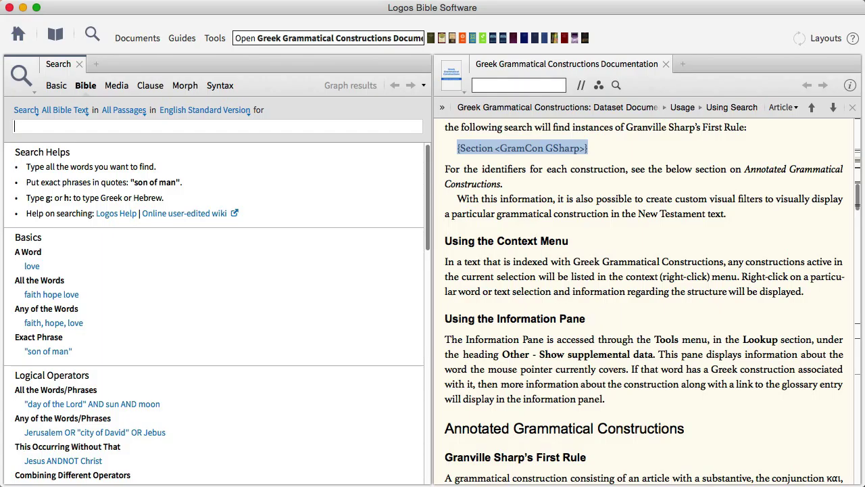
# Enter the abbreviation xgc in the empty Bible search field and choose GenAbs as the grammatical construction.
pyautogui.write('x')
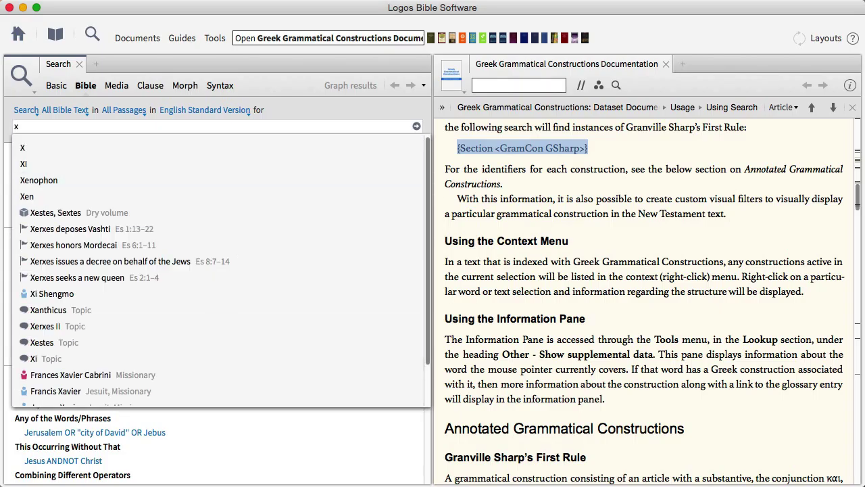
pyautogui.write('gc')
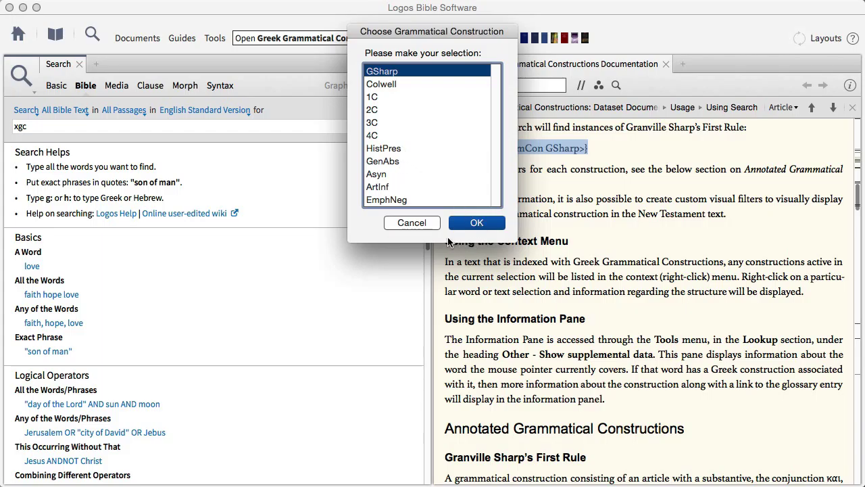
pyautogui.click(382, 161)
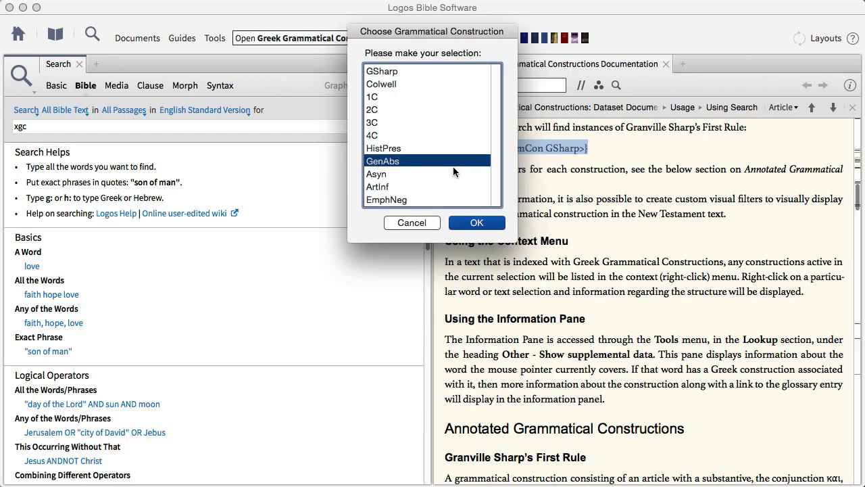
pyautogui.click(480, 222)
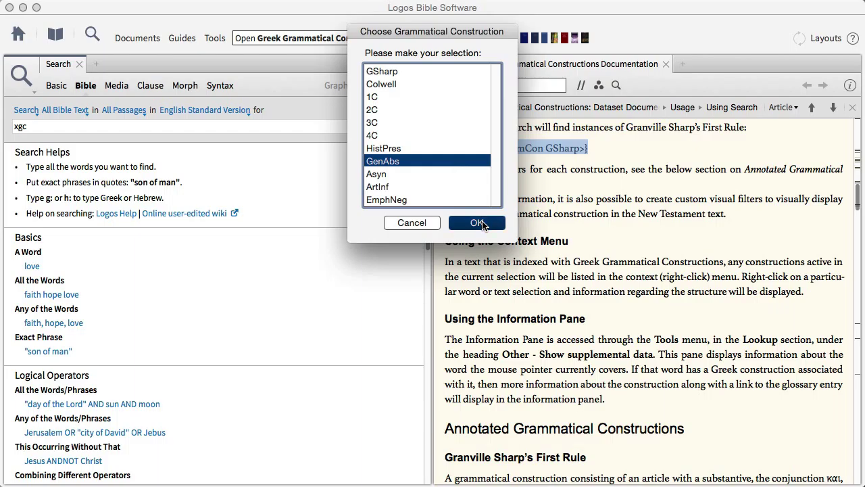